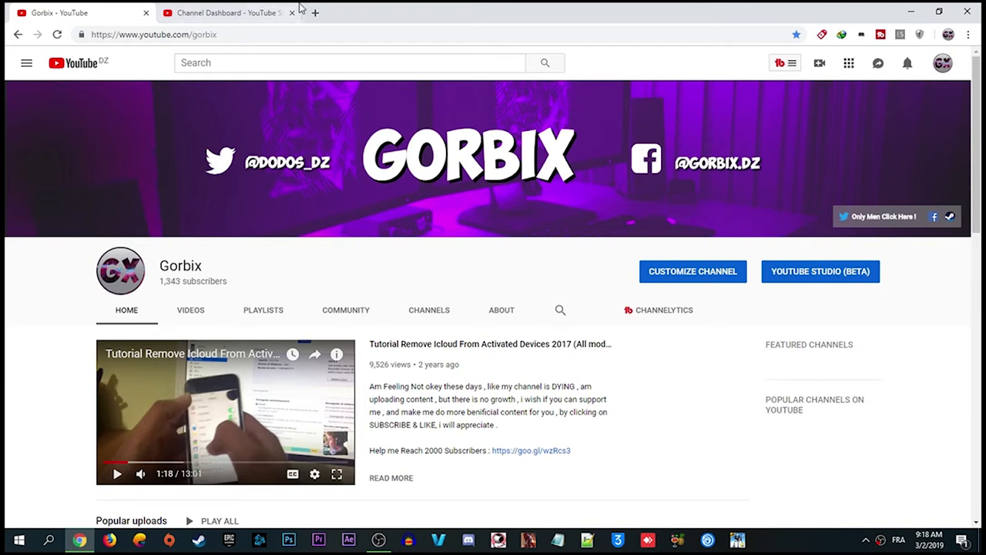
# Open the end screen editor for the uploaded video "SOLVED : Origin Sign in Failure" from the channel's video list
pyautogui.click(223, 12)
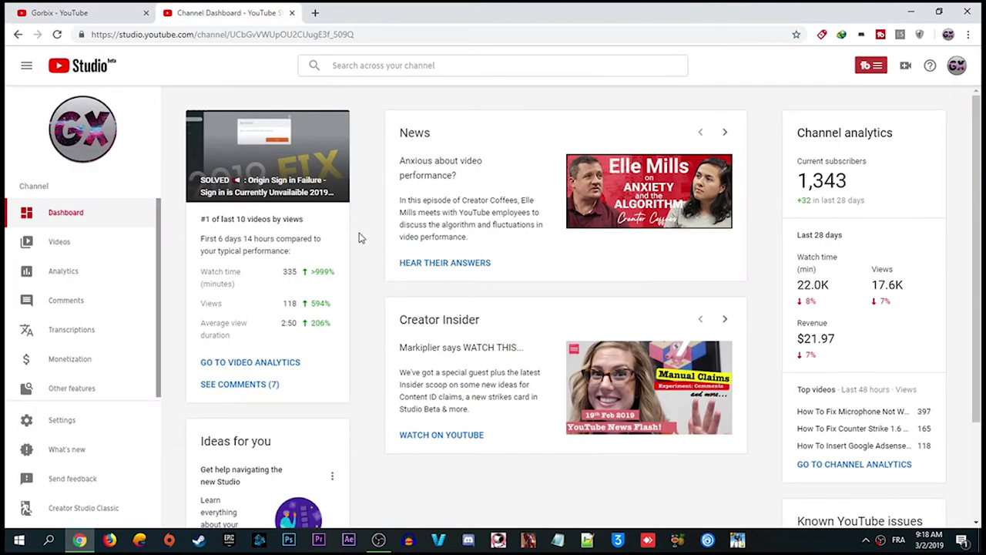
pyautogui.click(62, 241)
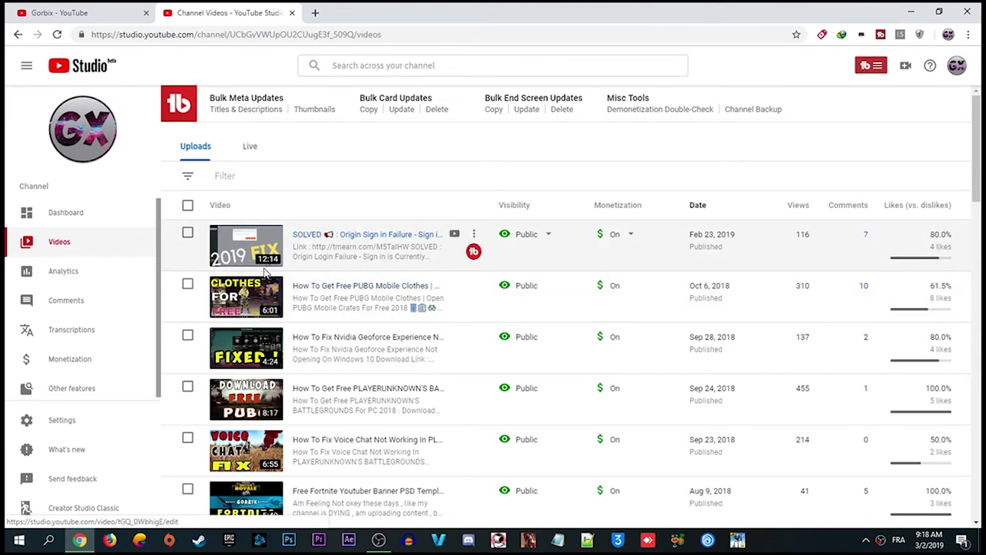
pyautogui.click(254, 253)
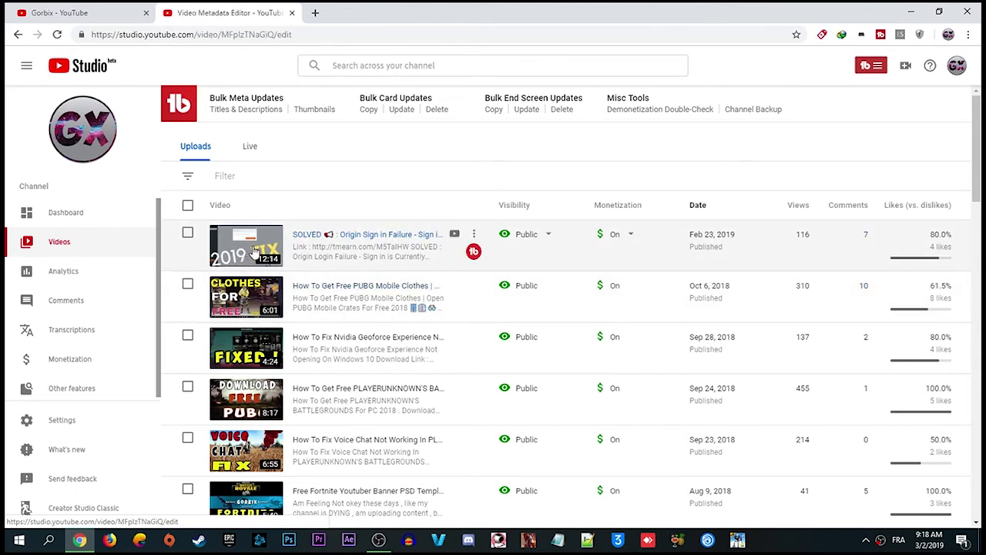
pyautogui.scroll(-5, 289, 184)
pyautogui.scroll(-2, 655, 312)
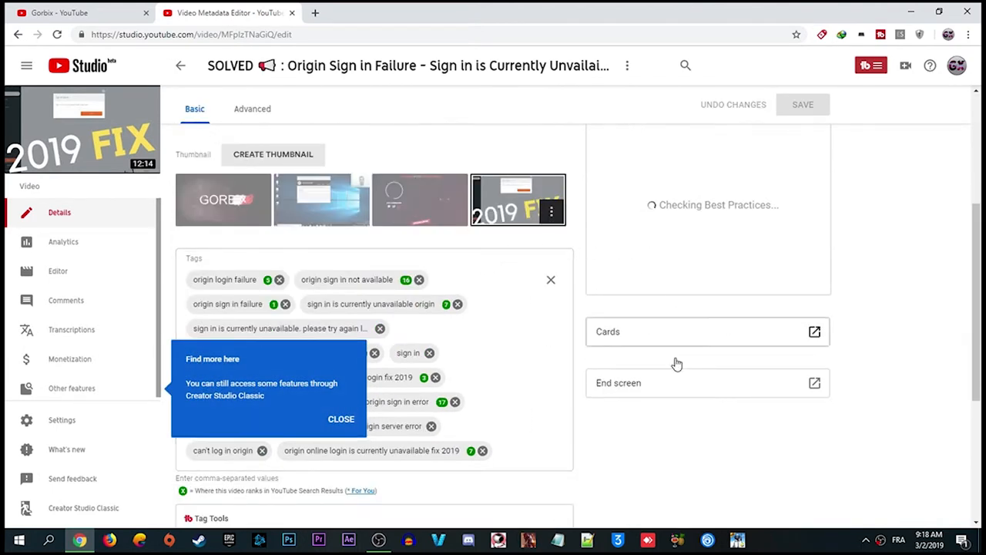
pyautogui.click(639, 393)
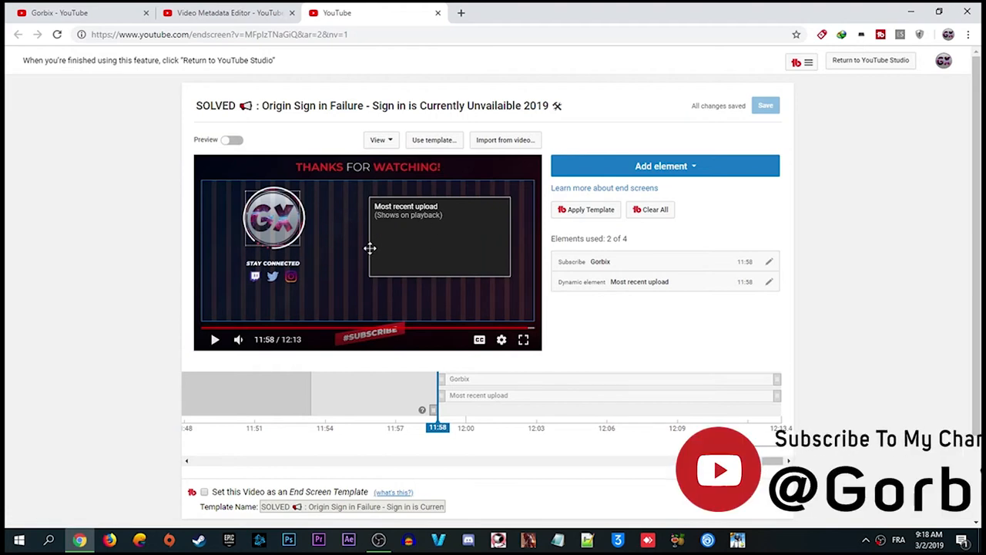
# Delete the existing Subscribe and Most recent upload elements from the end screen
pyautogui.click(770, 270)
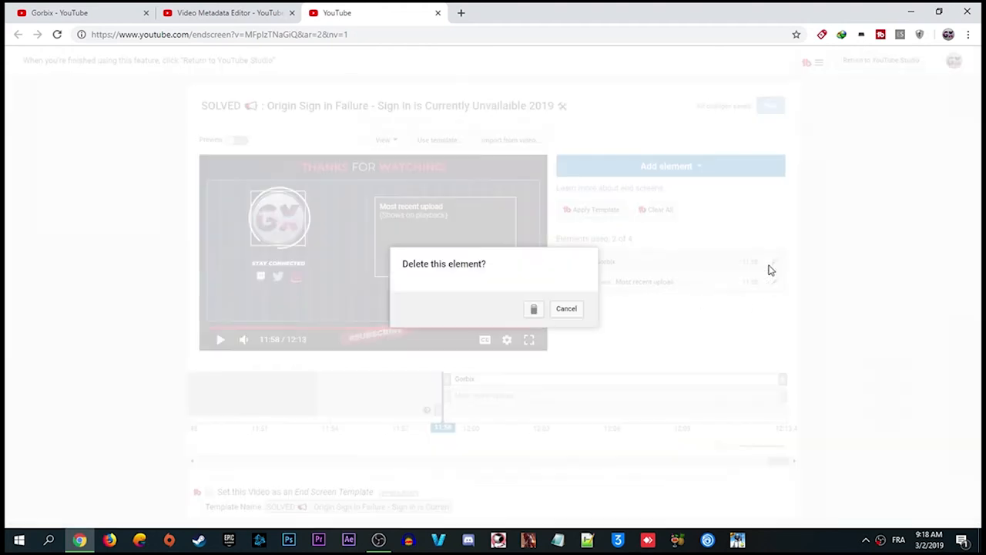
pyautogui.click(531, 307)
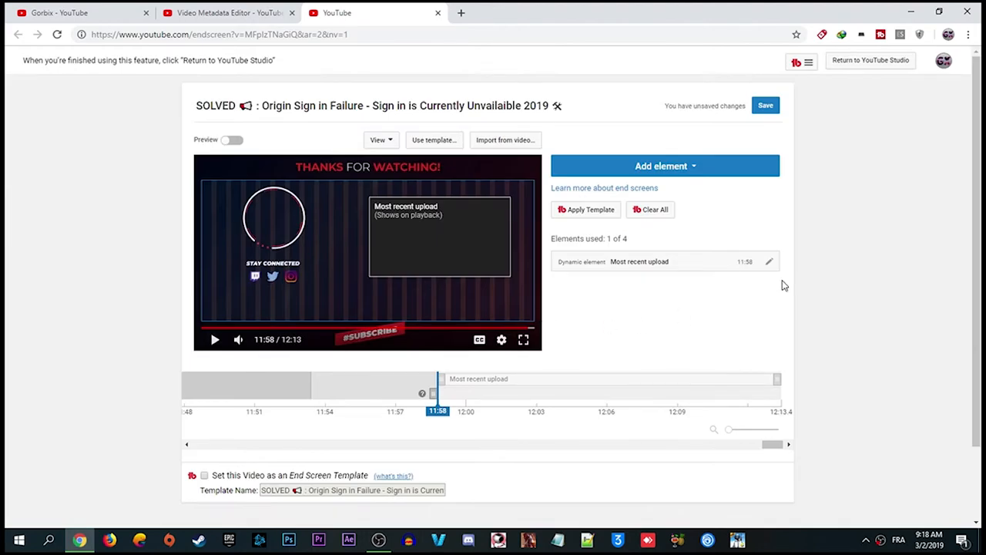
pyautogui.click(769, 261)
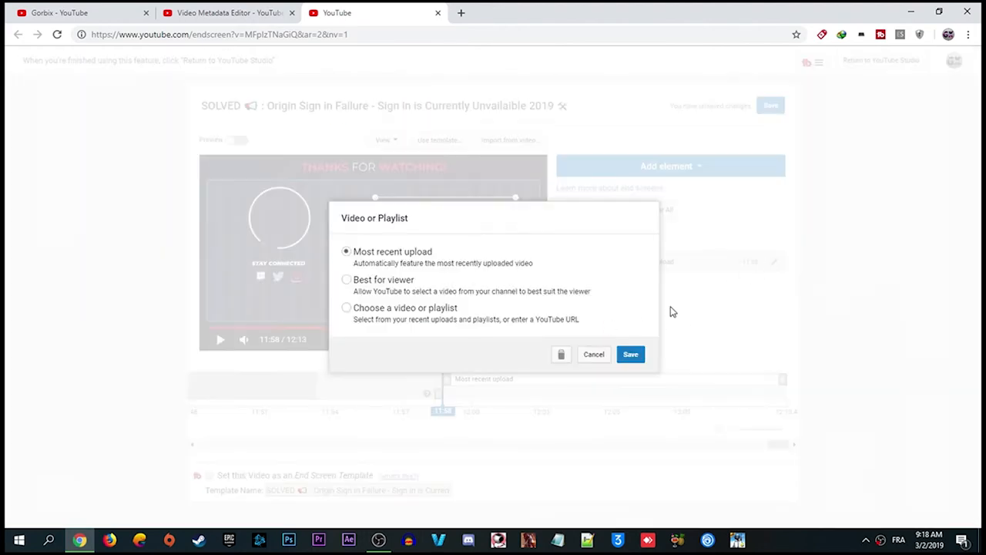
pyautogui.click(559, 353)
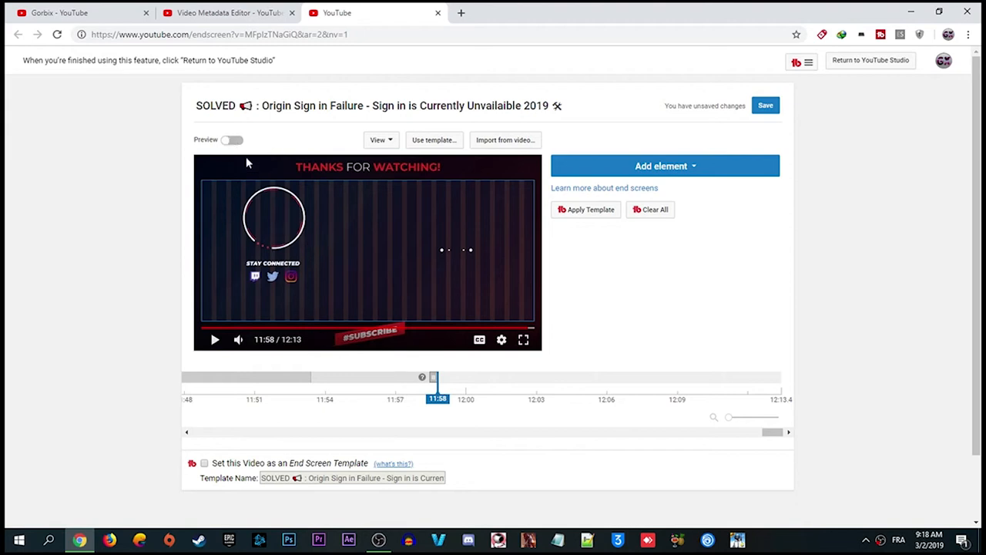
# Preview the closing part of the video up to the "Thanks for watching" outro at 11:59
pyautogui.click(232, 141)
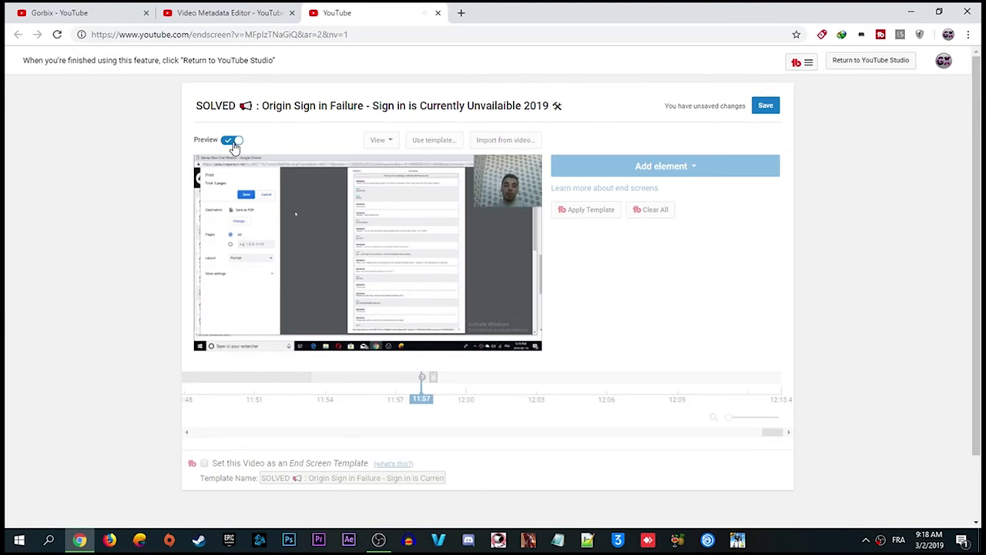
pyautogui.click(215, 340)
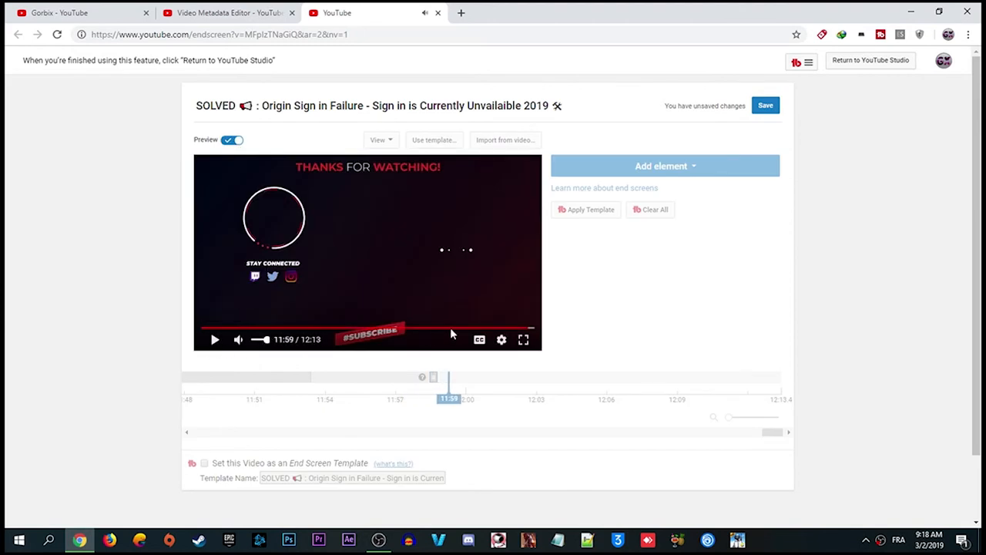
pyautogui.click(512, 329)
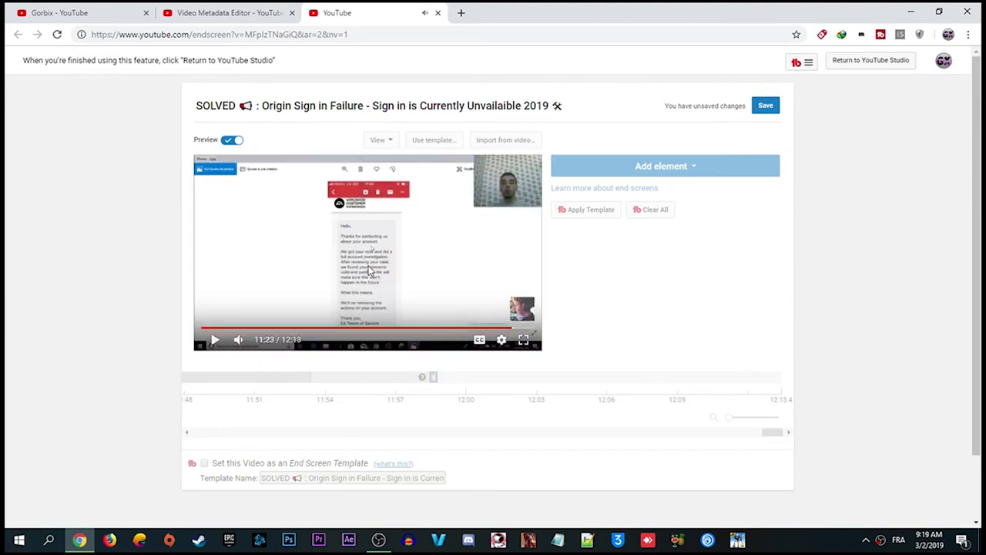
pyautogui.click(521, 330)
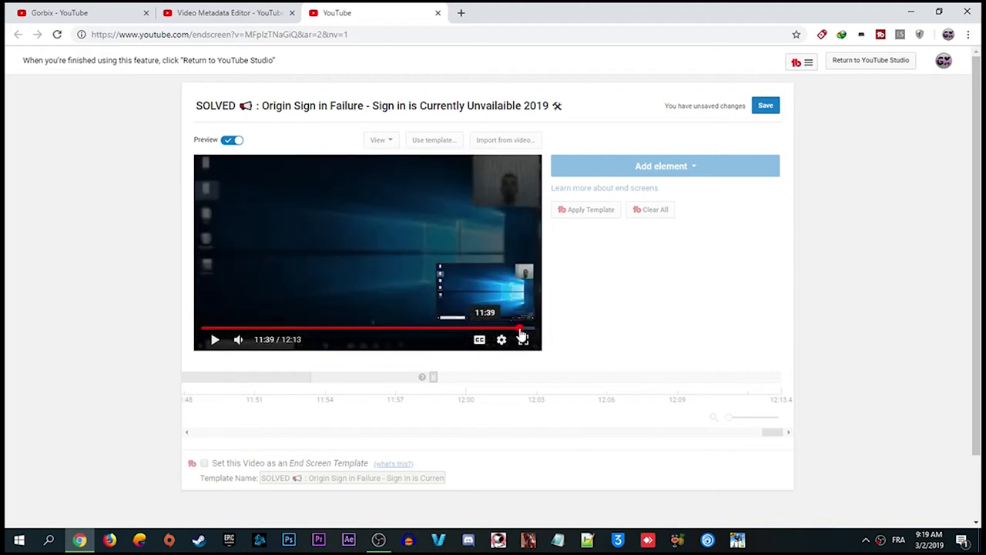
pyautogui.click(529, 329)
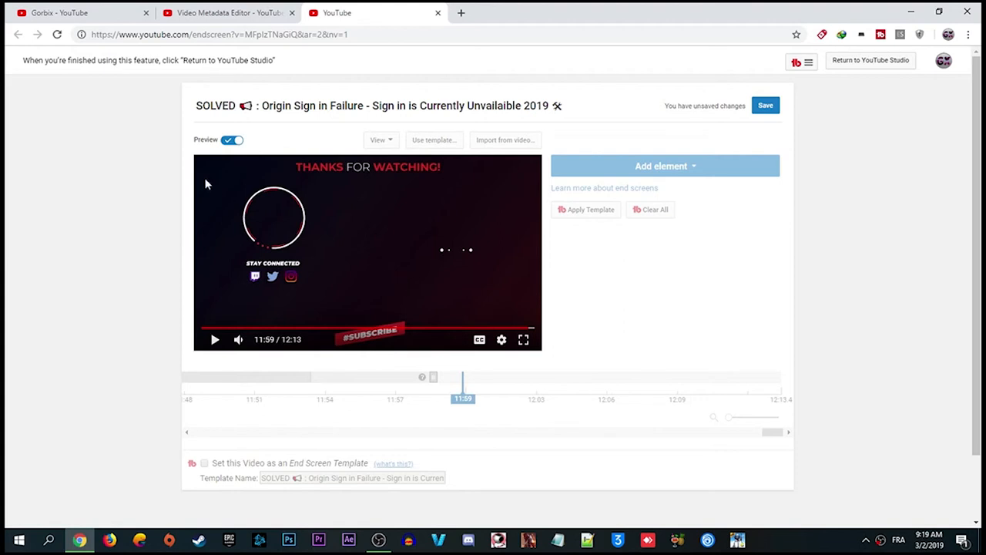
pyautogui.click(227, 143)
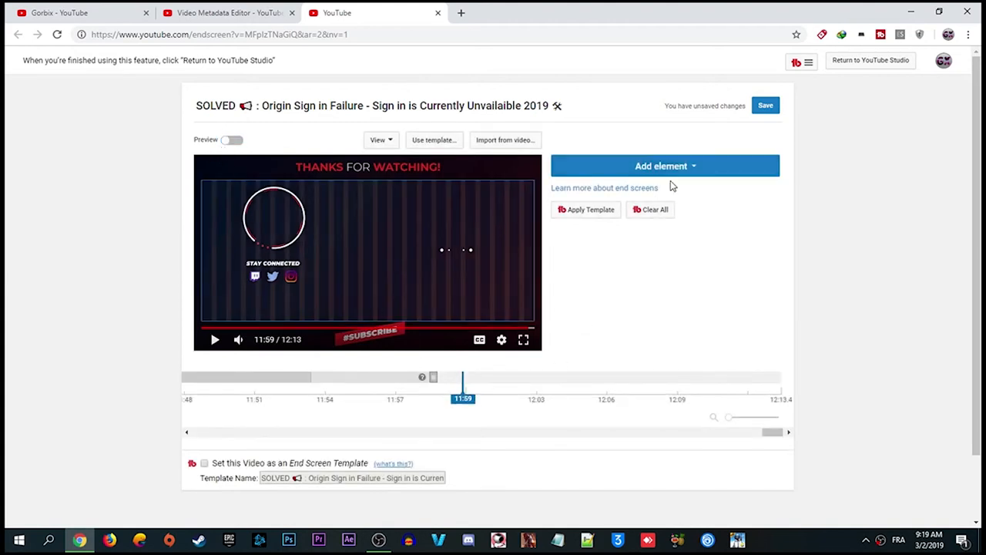
# Add a Subscribe element to the end screen and place it inside the white circle above "Stay connected"
pyautogui.click(695, 173)
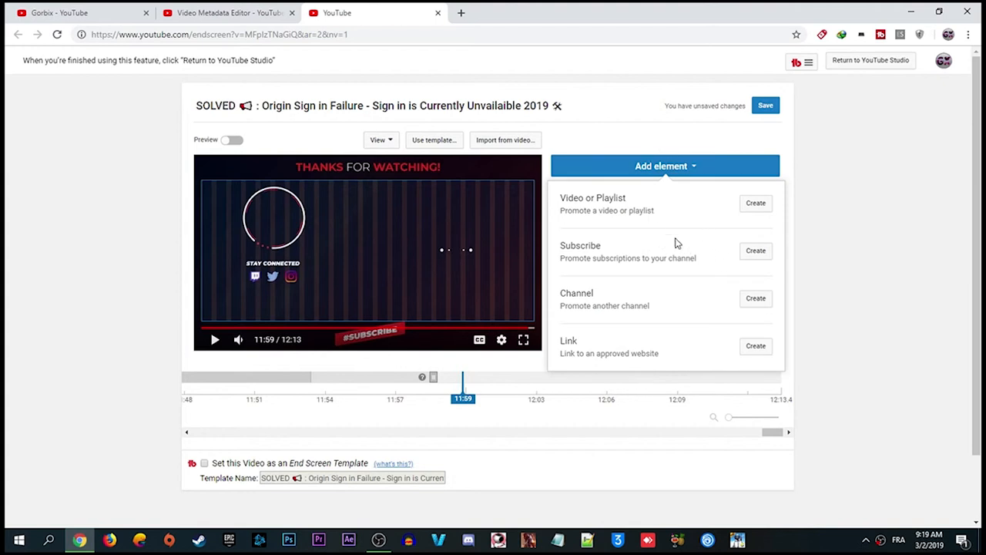
pyautogui.click(757, 257)
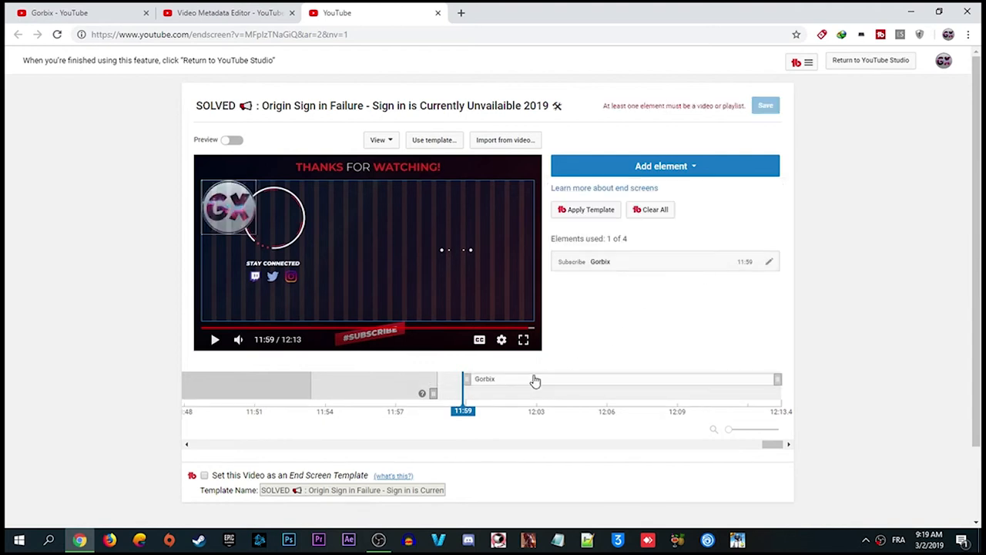
pyautogui.moveTo(239, 212); pyautogui.dragTo(277, 219)
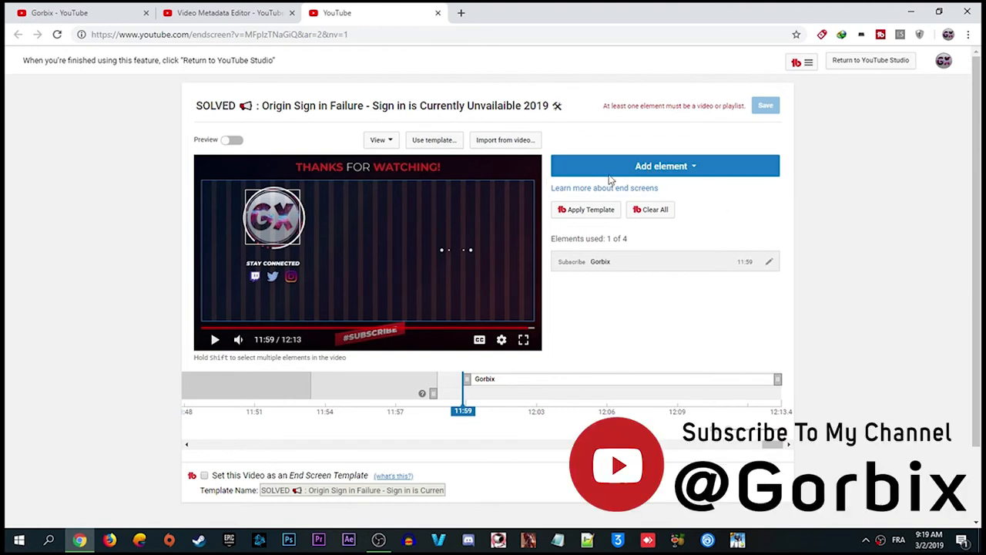
# Add a Video or Playlist element that features the most recent upload
pyautogui.click(691, 170)
pyautogui.click(690, 169)
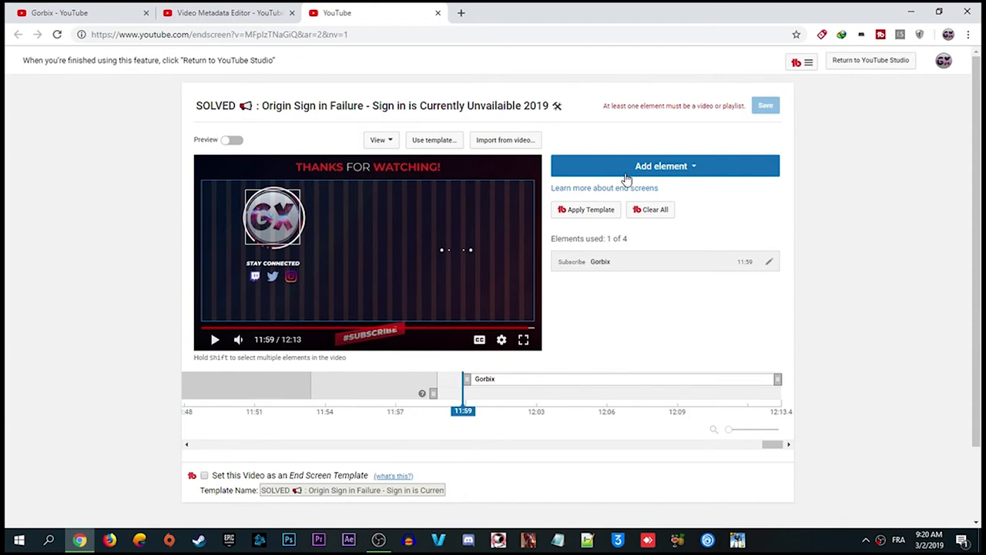
pyautogui.click(655, 171)
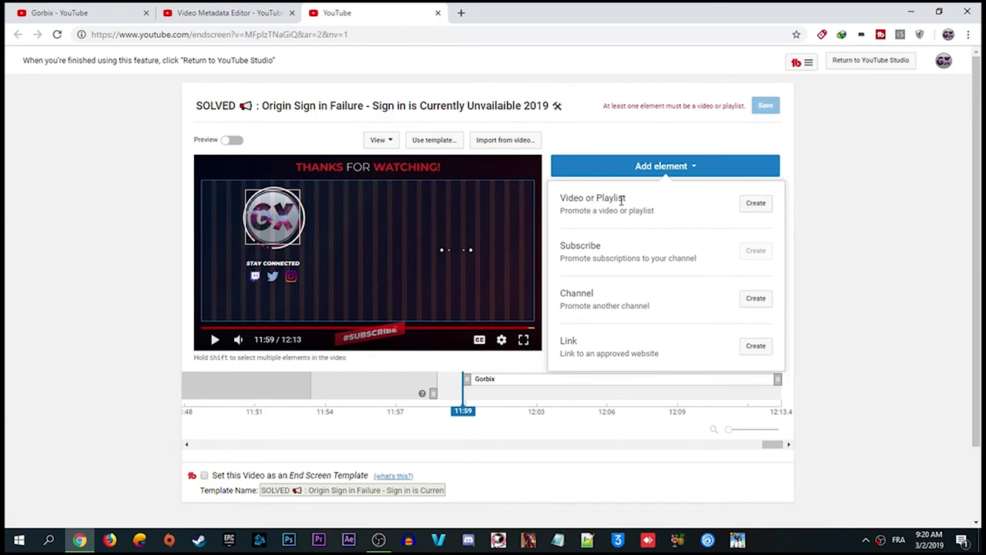
pyautogui.click(651, 166)
pyautogui.click(651, 167)
pyautogui.click(759, 205)
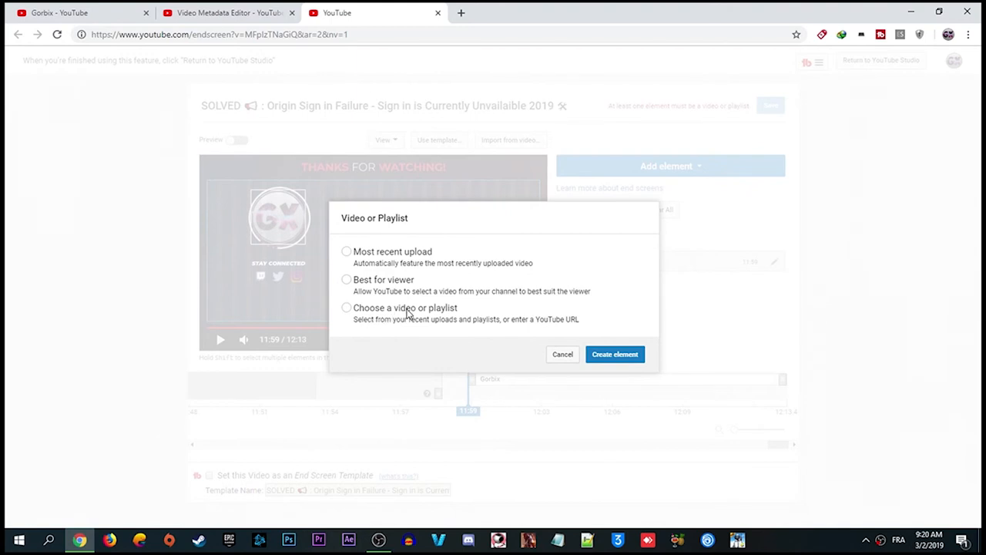
pyautogui.click(382, 257)
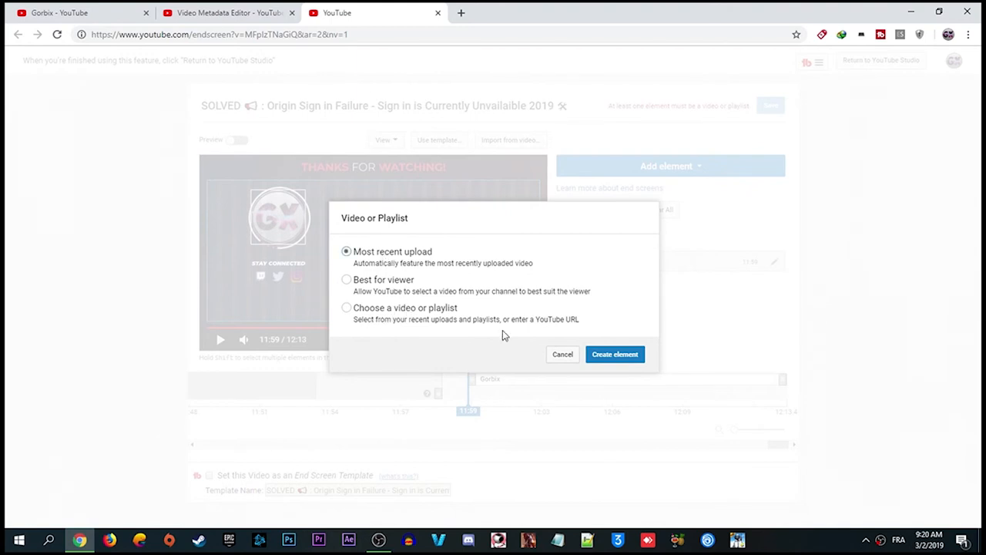
pyautogui.click(616, 358)
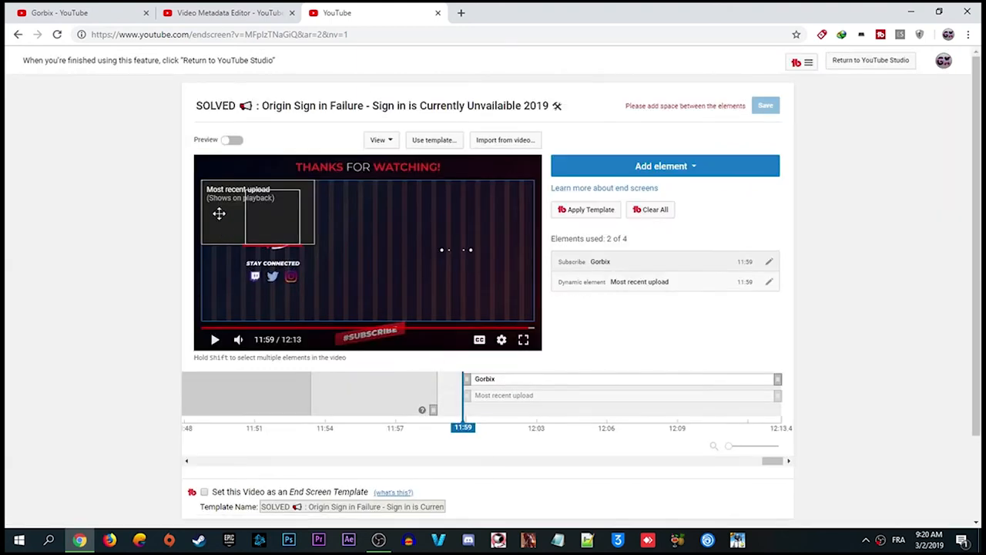
# Position and enlarge the Most recent upload element in the empty right half of the video frame, and save the end screen
pyautogui.moveTo(219, 213); pyautogui.dragTo(407, 233)
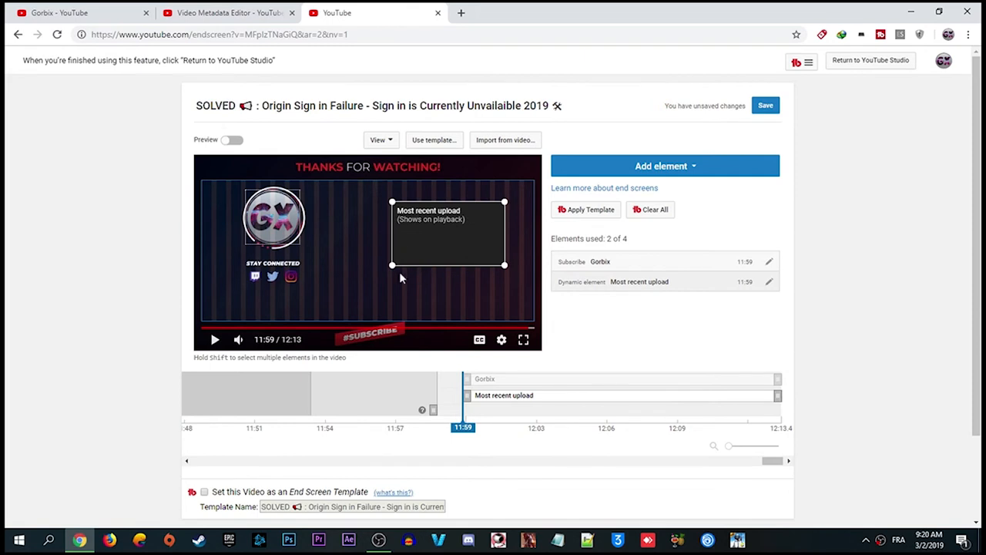
pyautogui.moveTo(393, 265); pyautogui.dragTo(419, 246)
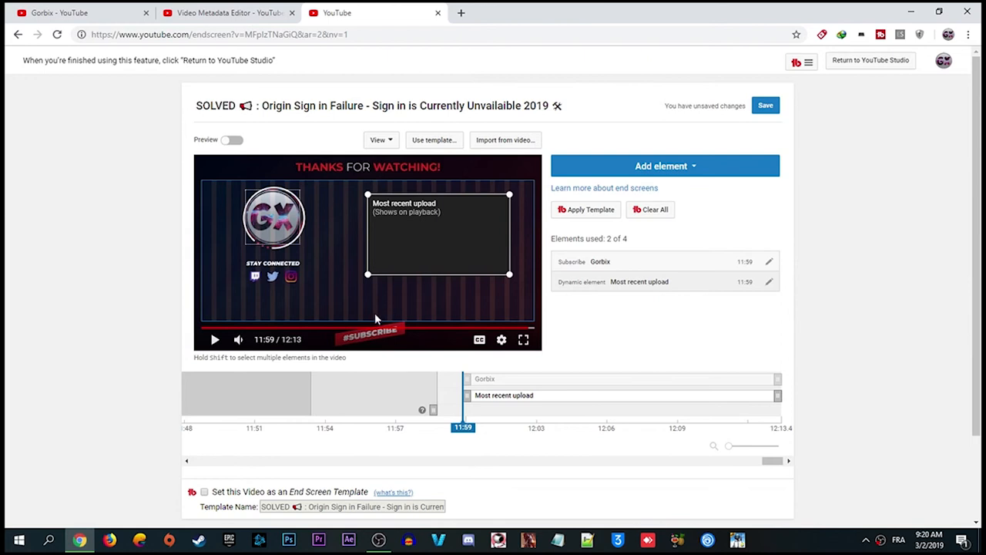
pyautogui.click(766, 108)
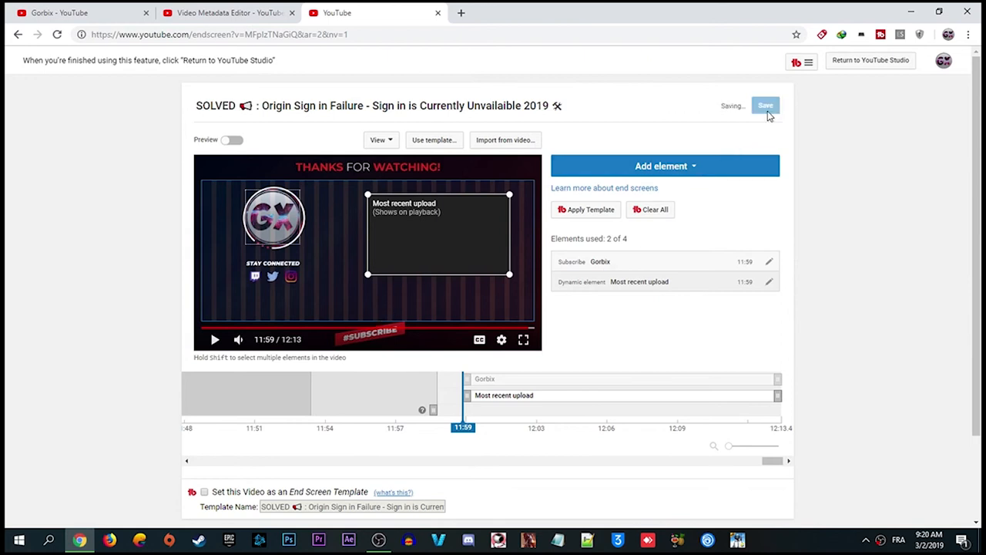